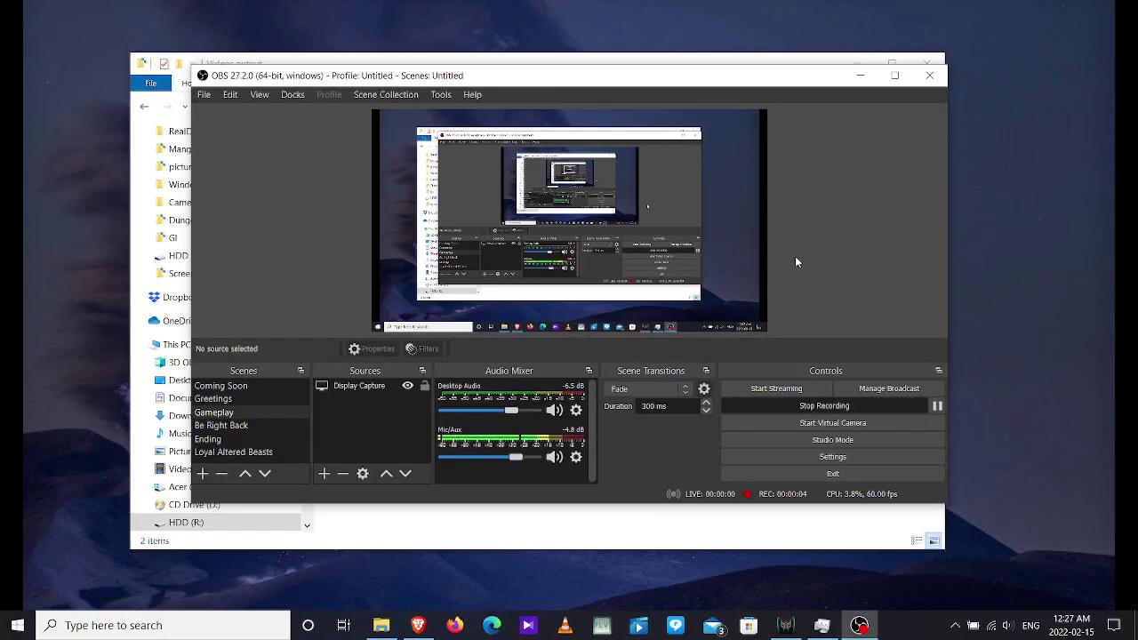
pyautogui.click(863, 76)
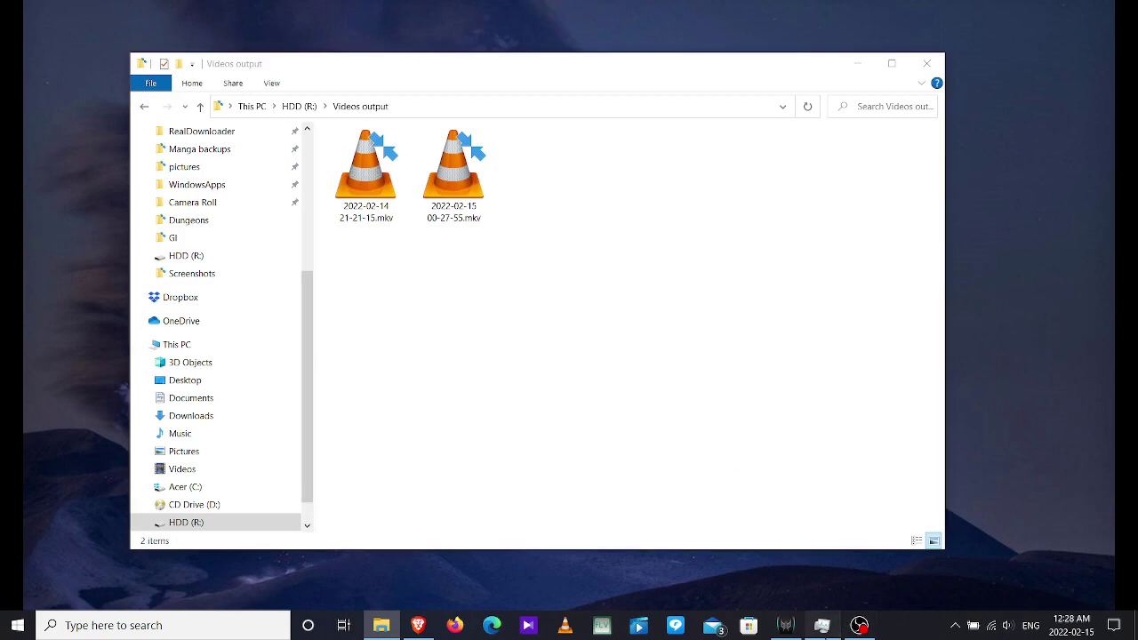
pyautogui.click(822, 625)
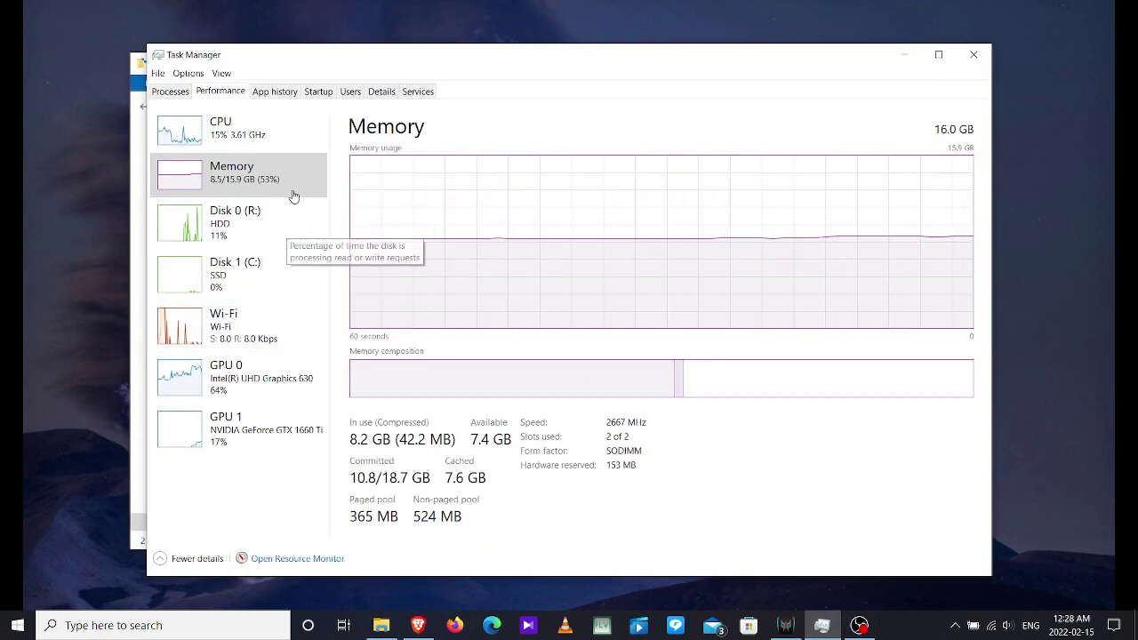
pyautogui.click(904, 55)
pyautogui.click(360, 193)
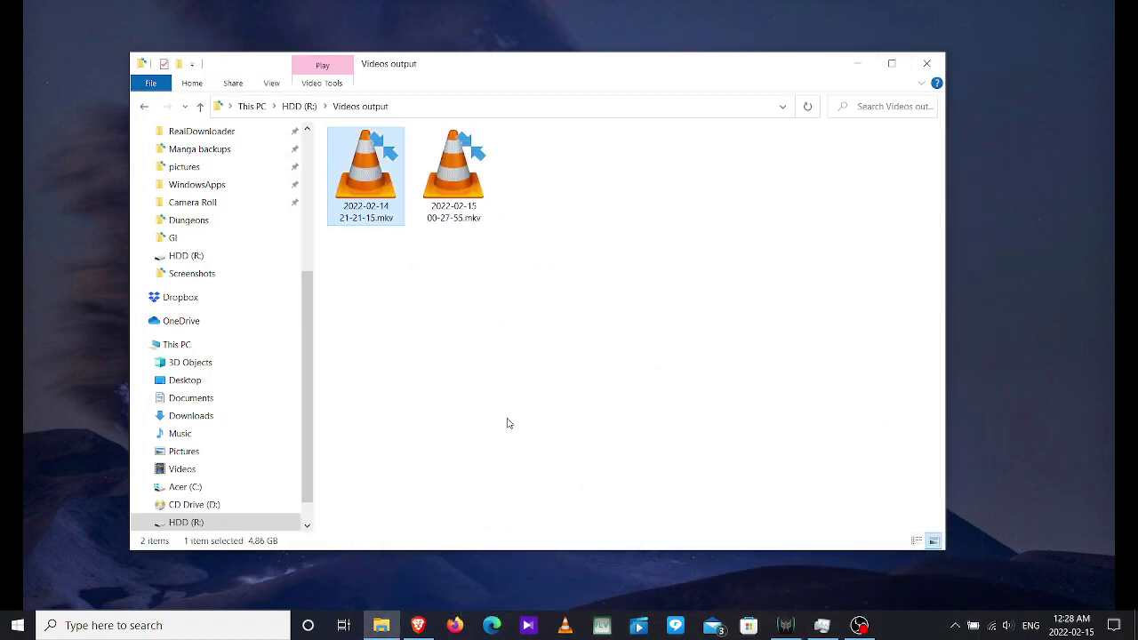
pyautogui.scroll(3, 267, 232)
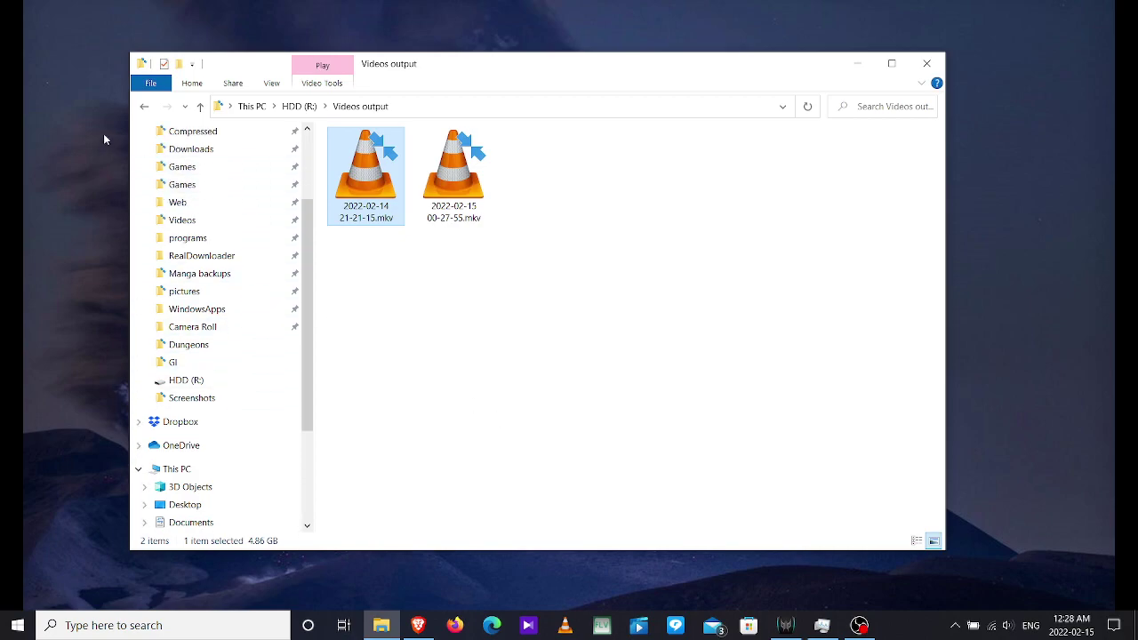
pyautogui.scroll(3, 222, 178)
pyautogui.scroll(2, 189, 163)
pyautogui.scroll(2, 160, 147)
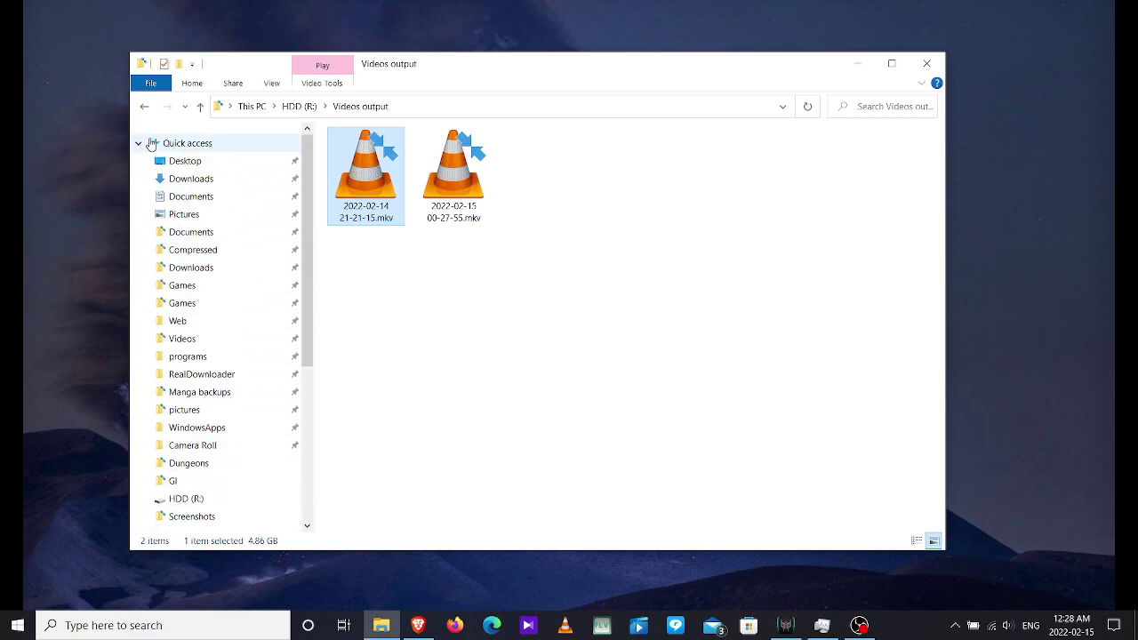
pyautogui.click(139, 144)
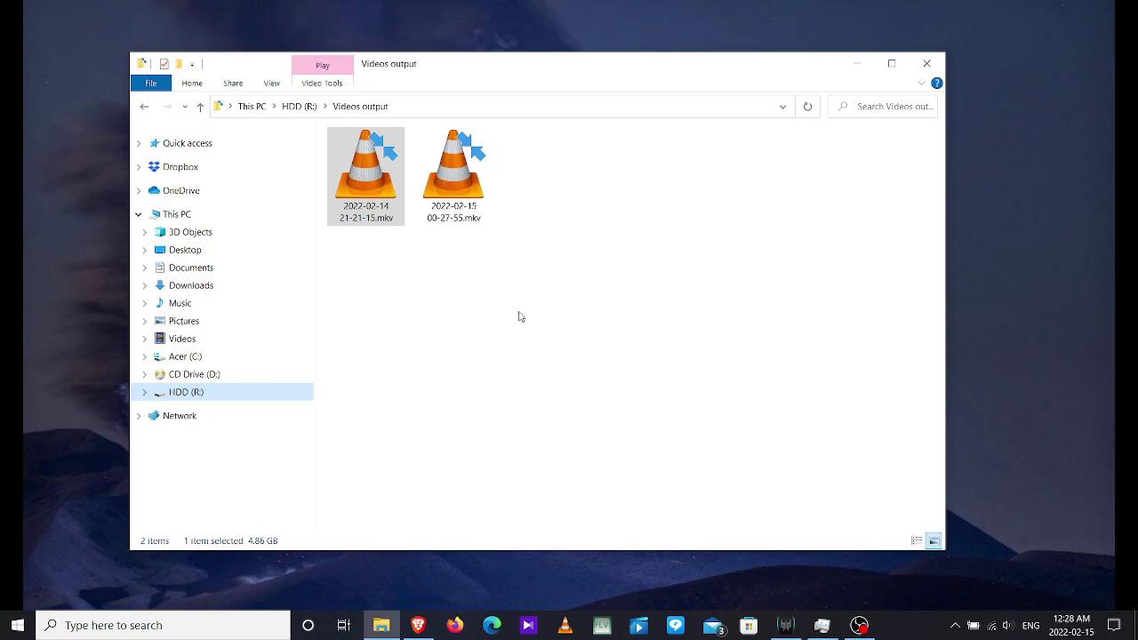
pyautogui.click(366, 173)
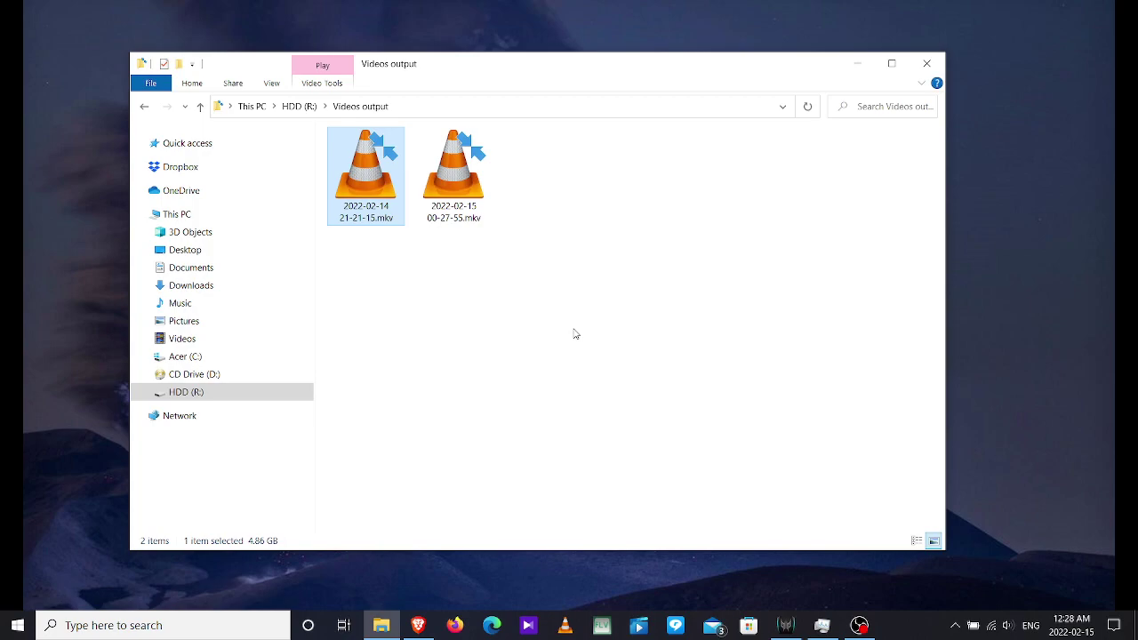
pyautogui.click(859, 625)
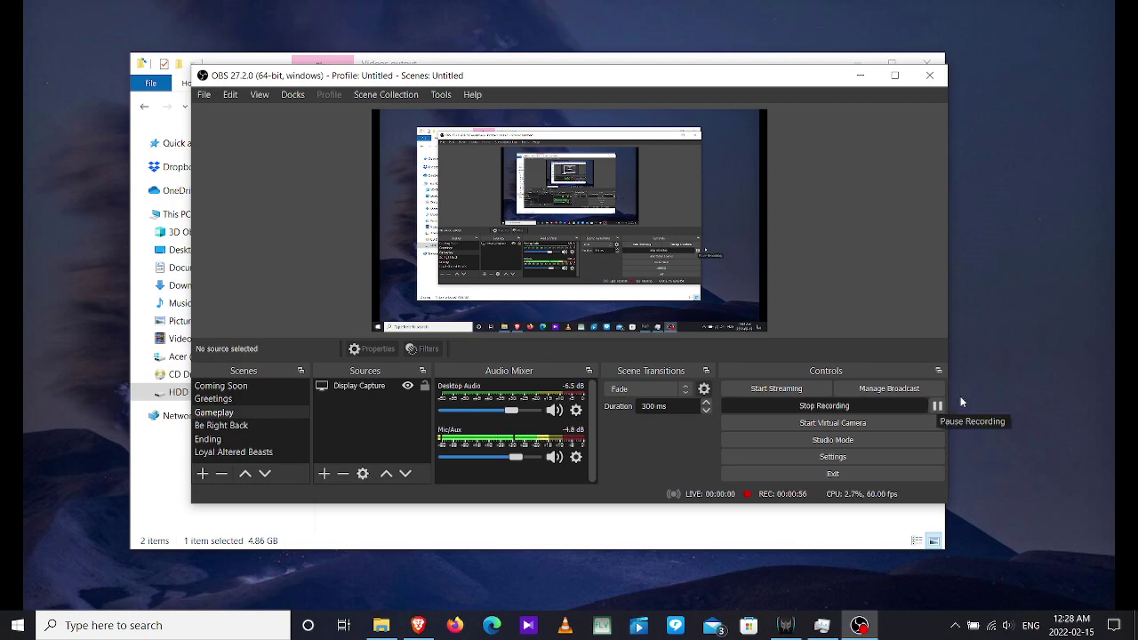
pyautogui.click(860, 75)
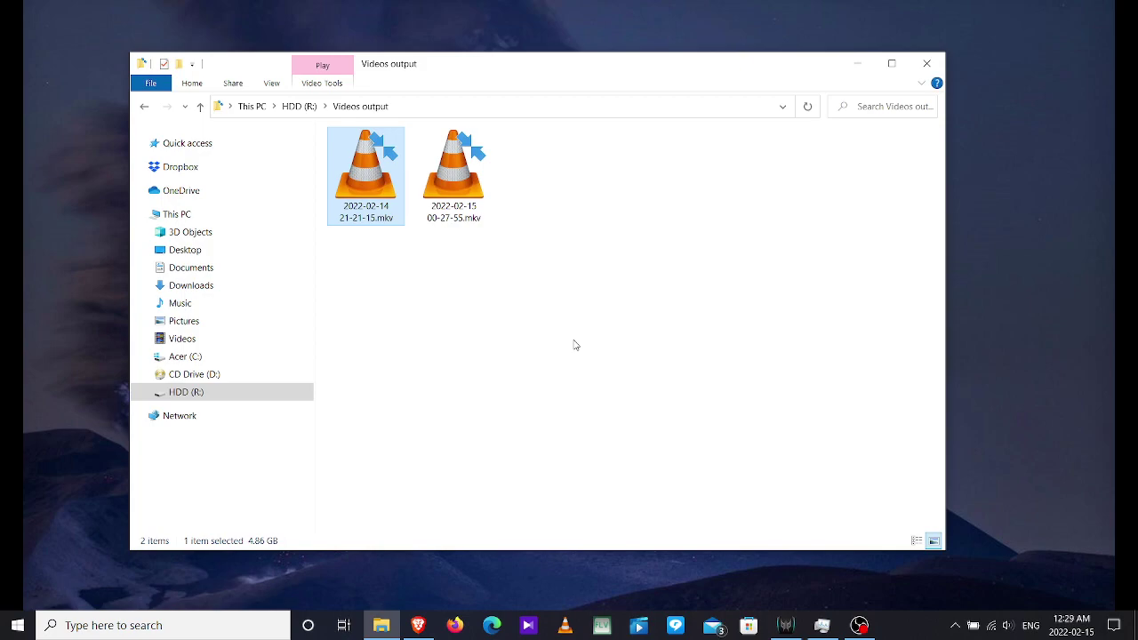
pyautogui.click(859, 625)
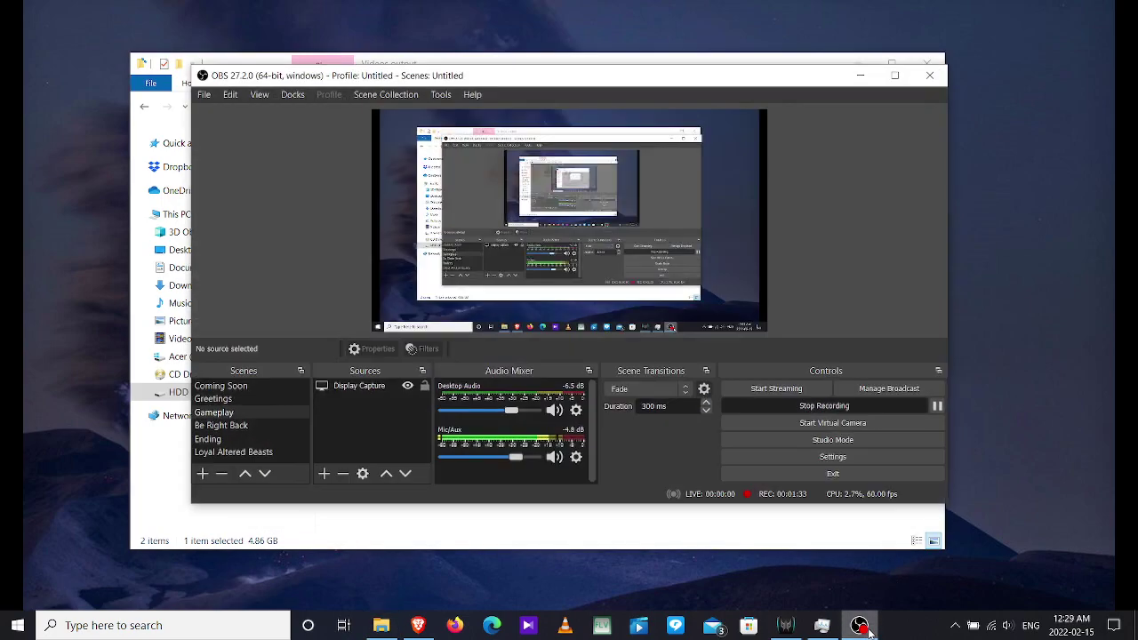
pyautogui.click(860, 75)
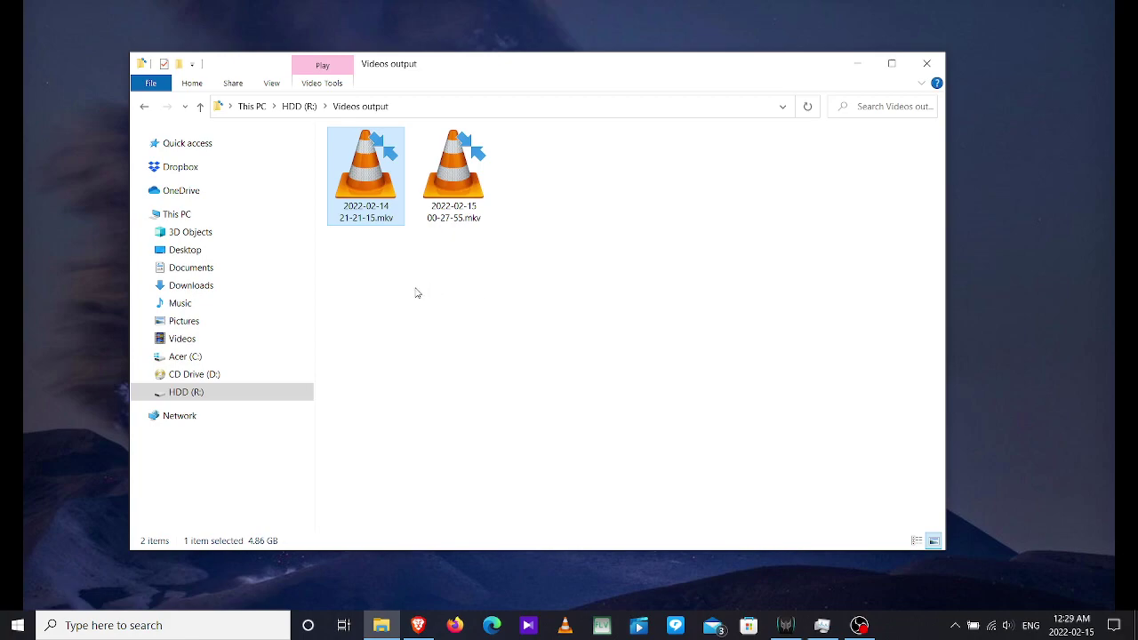
pyautogui.press('Delete')
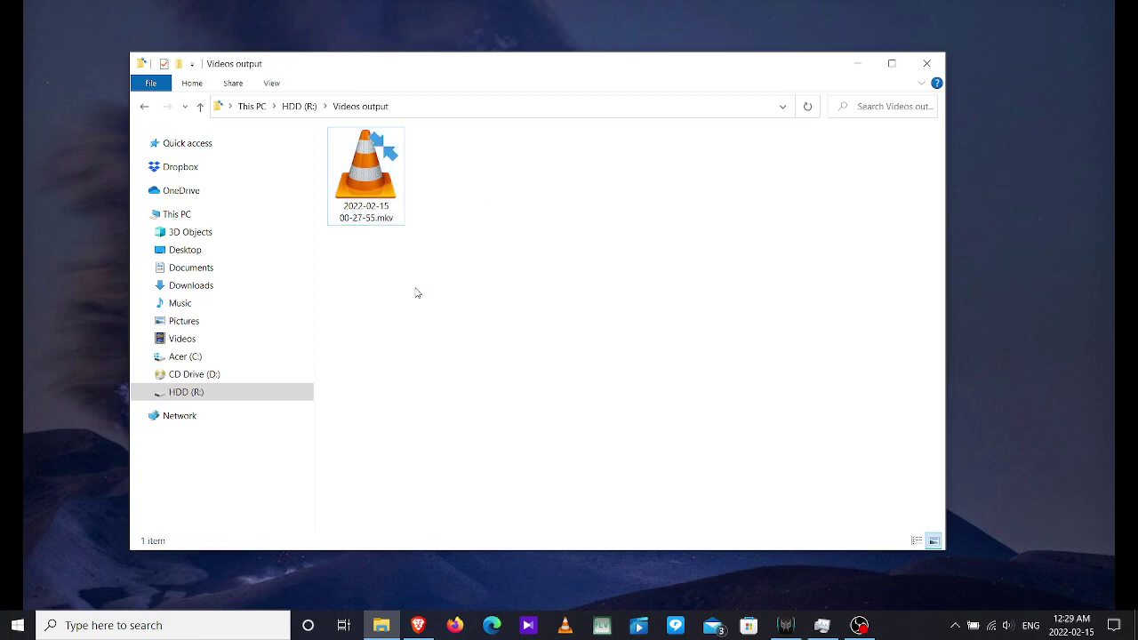
pyautogui.click(382, 210)
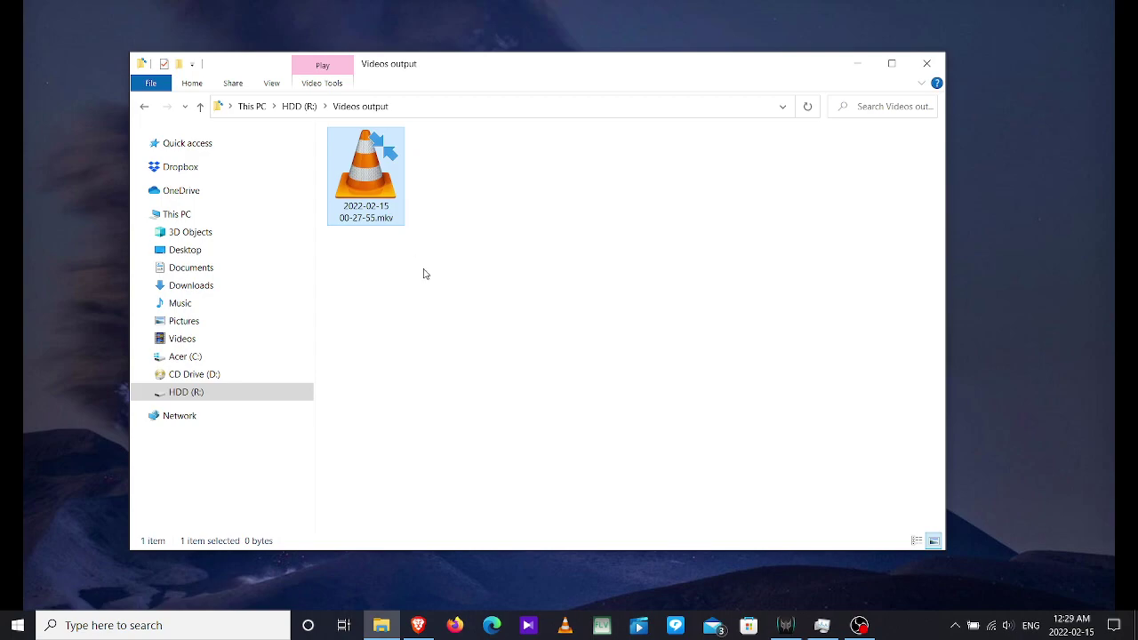
pyautogui.click(821, 625)
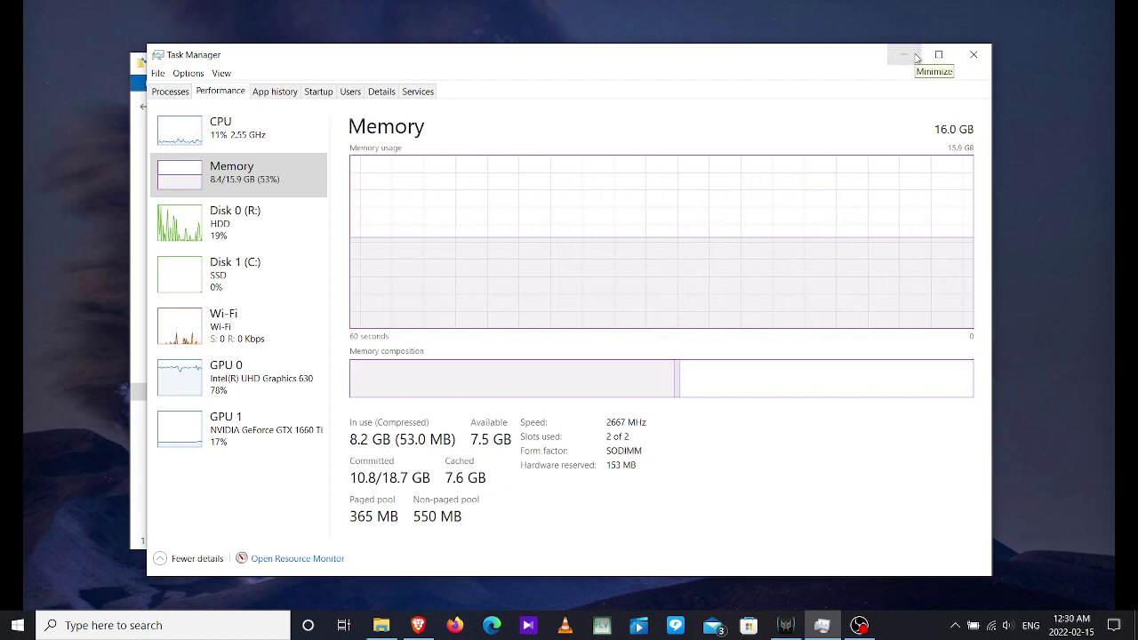
# Step: Hide Task Manager and File Explorer, bring OBS back, and launch Steam to update
pyautogui.click(916, 57)
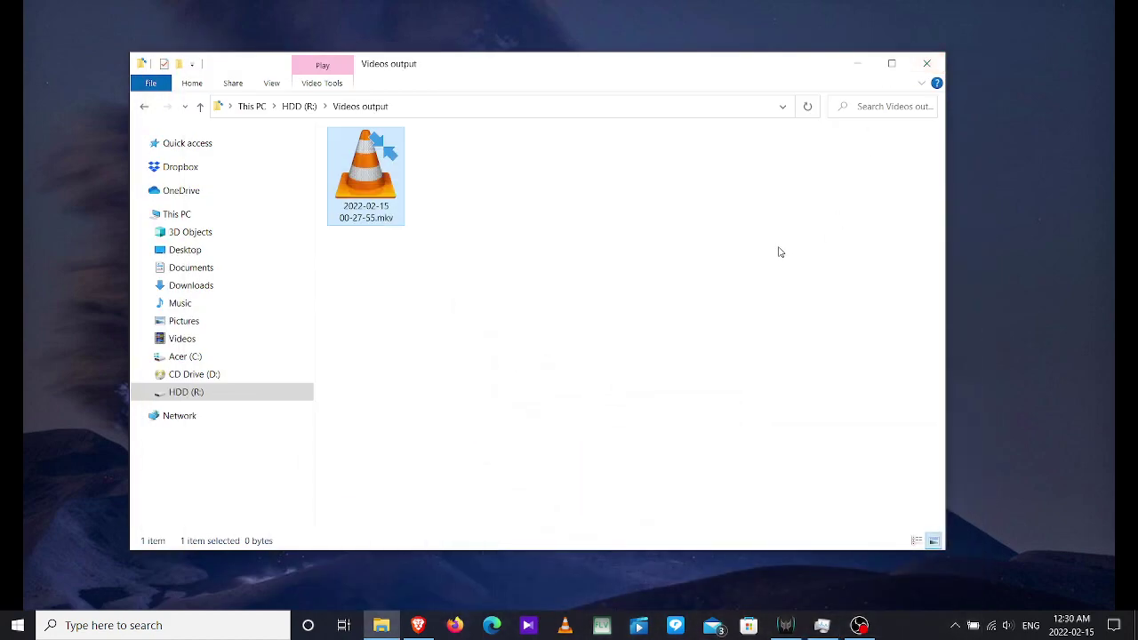
pyautogui.click(858, 63)
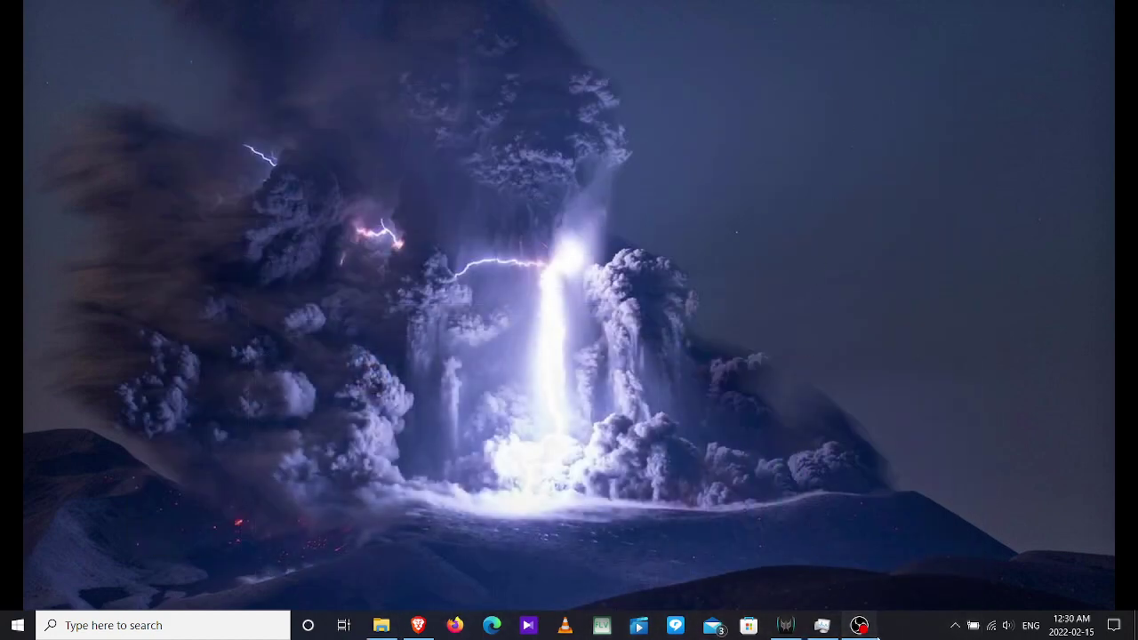
pyautogui.click(859, 625)
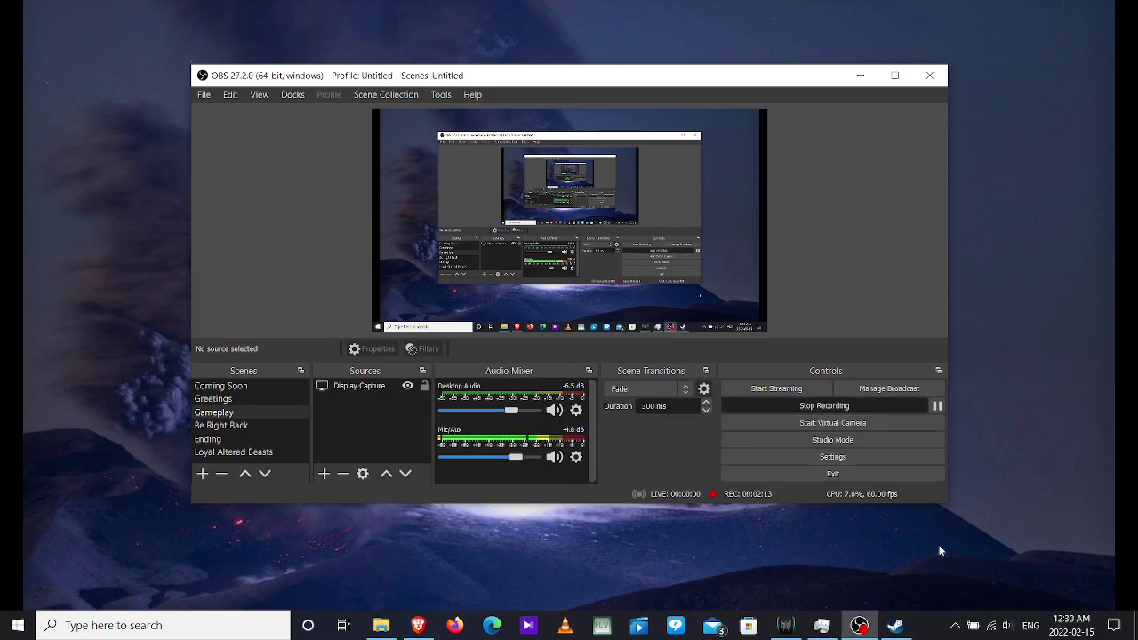
pyautogui.click(894, 625)
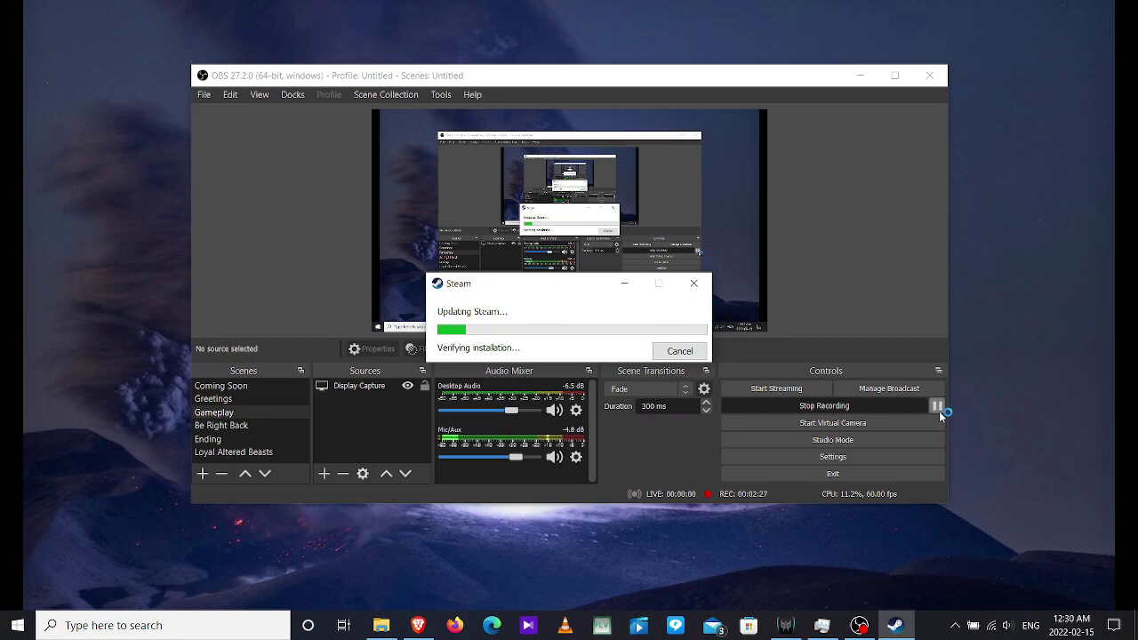
# Step: Hide OBS to view Dungeons' 13.3 hours of playtime, then close Steam's window
pyautogui.click(860, 74)
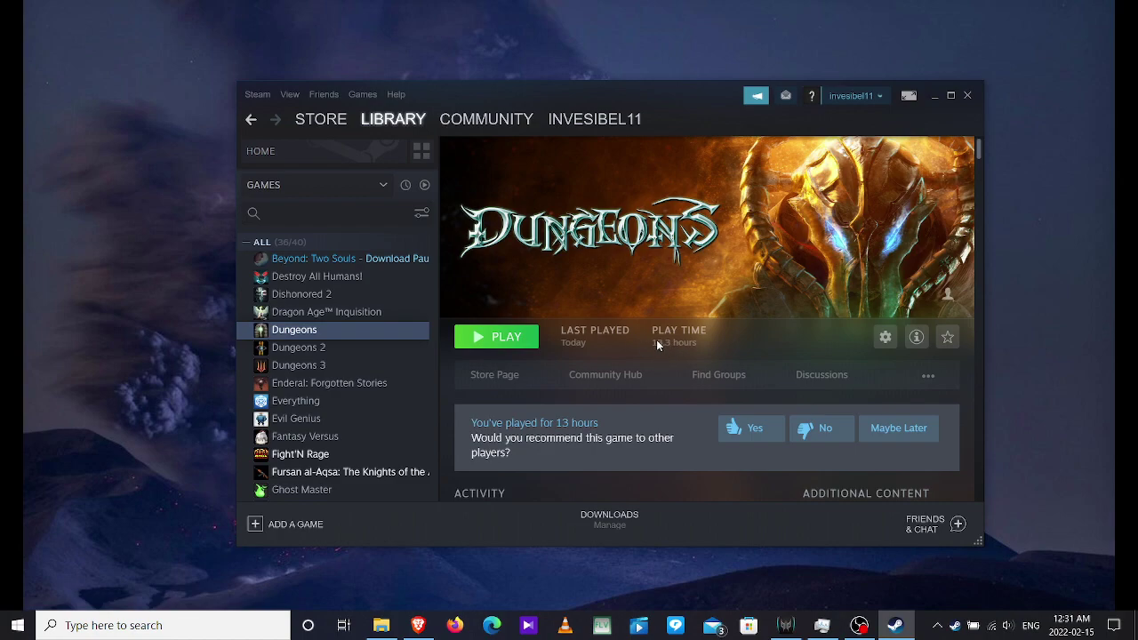
pyautogui.scroll(-3, 656, 340)
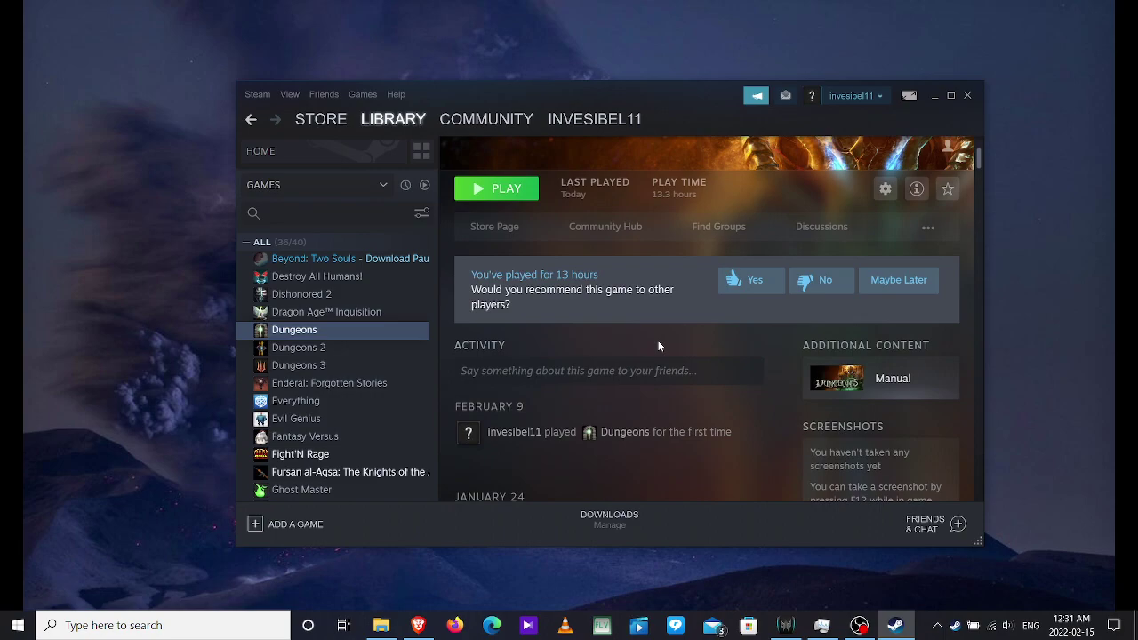
pyautogui.scroll(-2, 658, 346)
pyautogui.scroll(-3, 658, 346)
pyautogui.scroll(3, 657, 340)
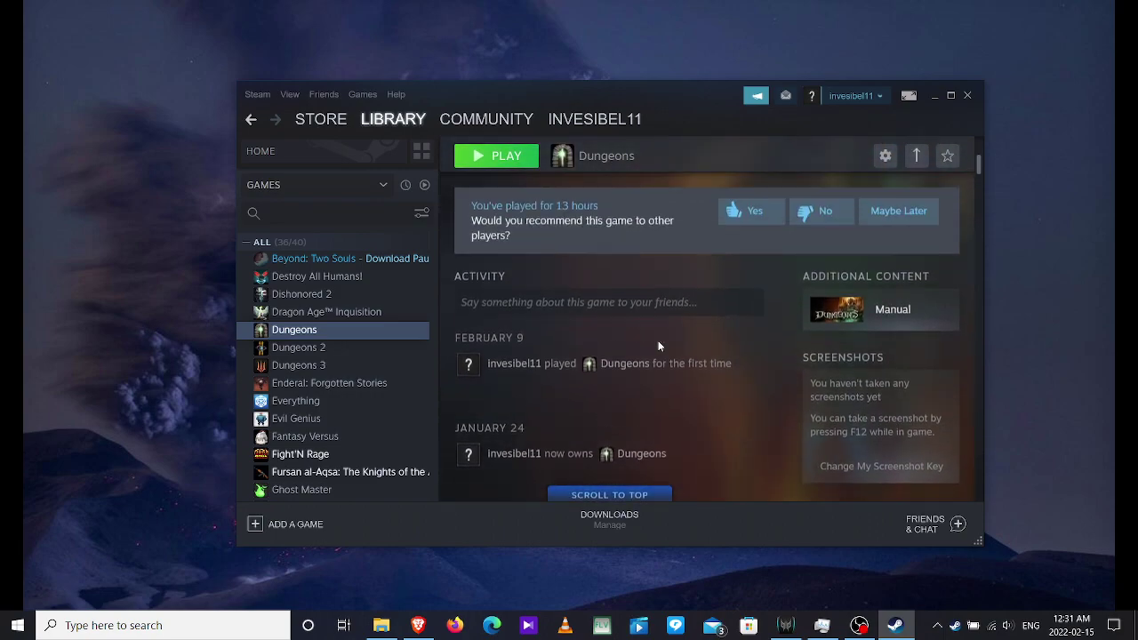
pyautogui.scroll(3, 658, 340)
pyautogui.scroll(2, 657, 341)
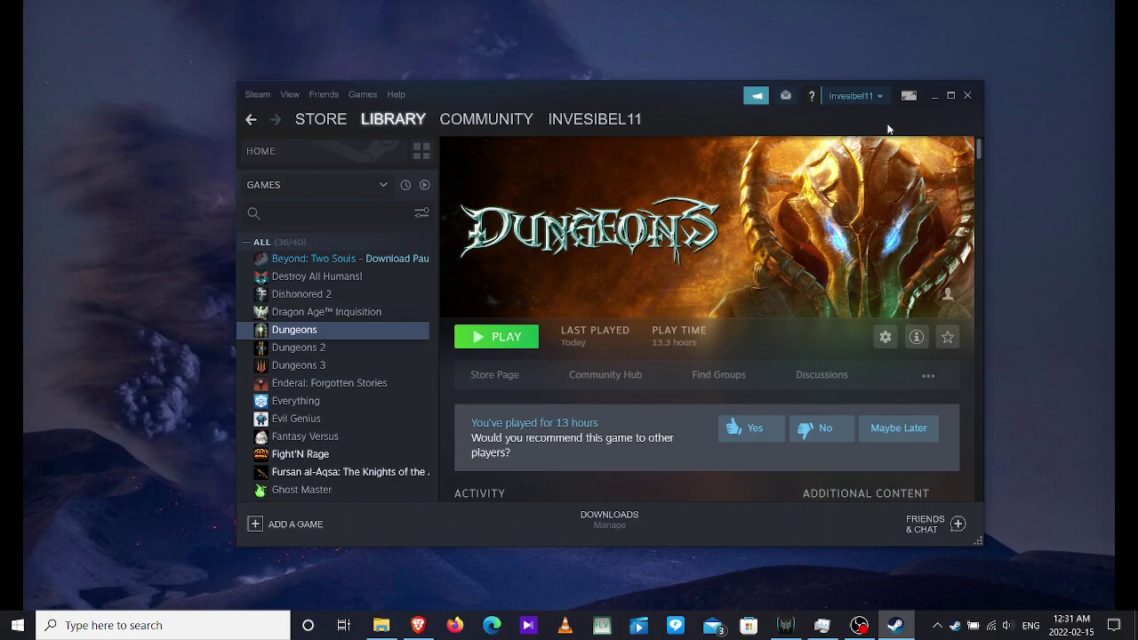
pyautogui.click(969, 96)
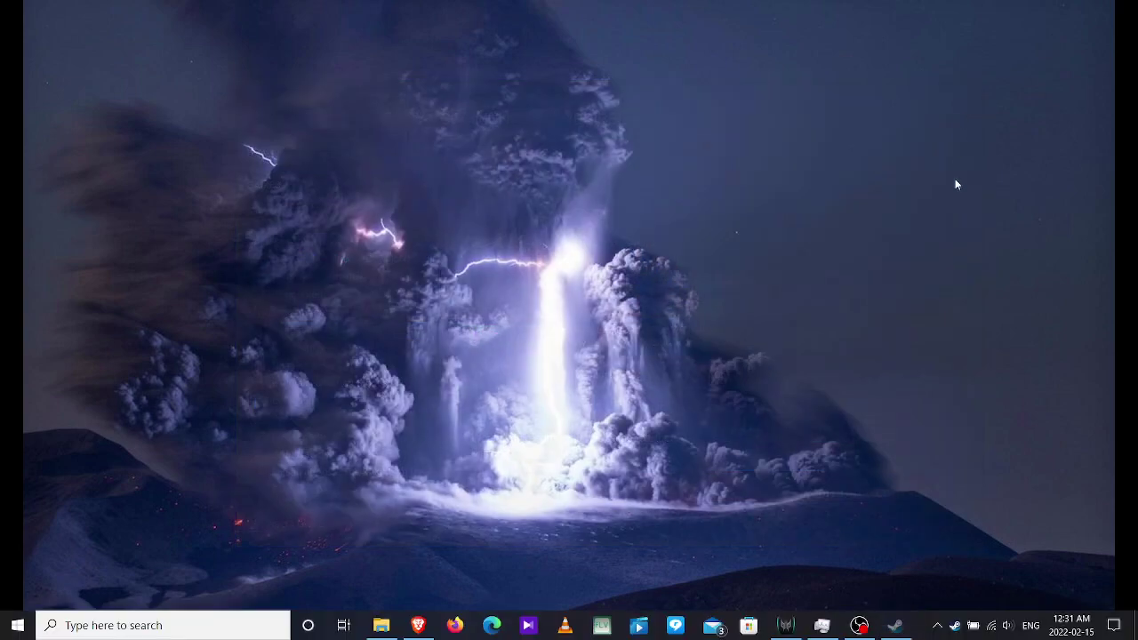
# Step: Exit Steam through its hidden tray icon's menu, then restore OBS from the taskbar
pyautogui.click(936, 625)
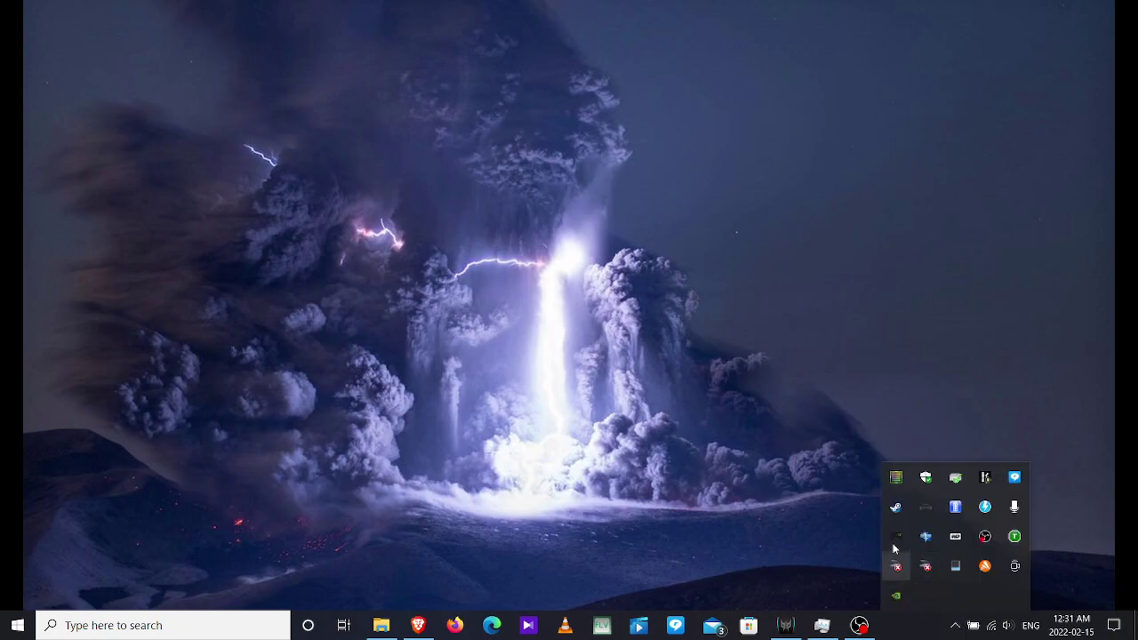
pyautogui.rightClick(895, 508)
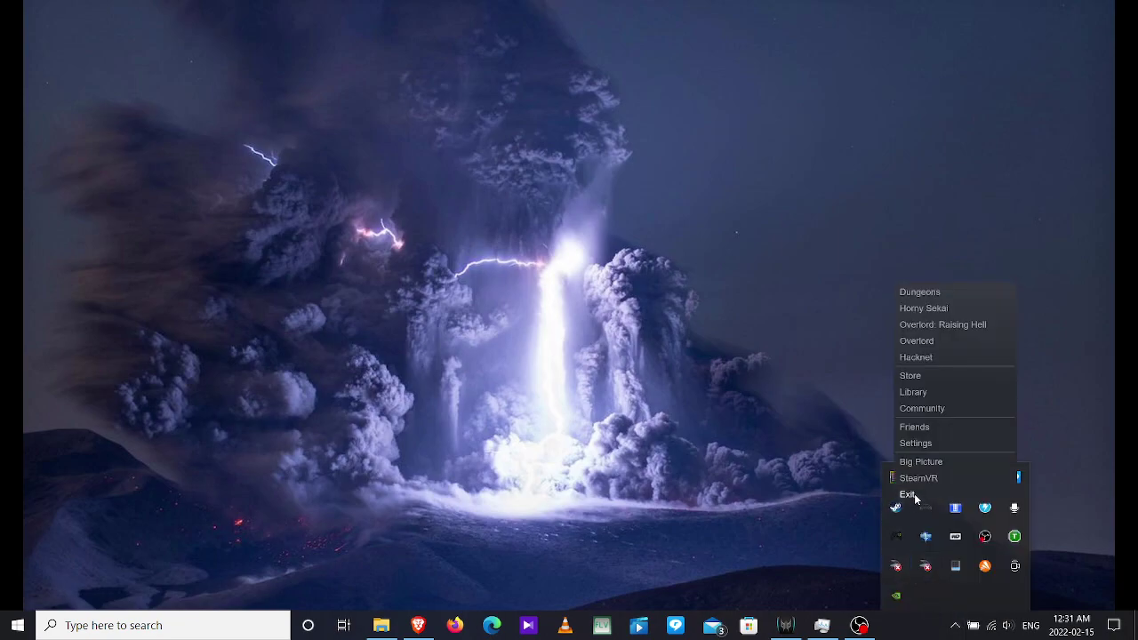
pyautogui.click(908, 494)
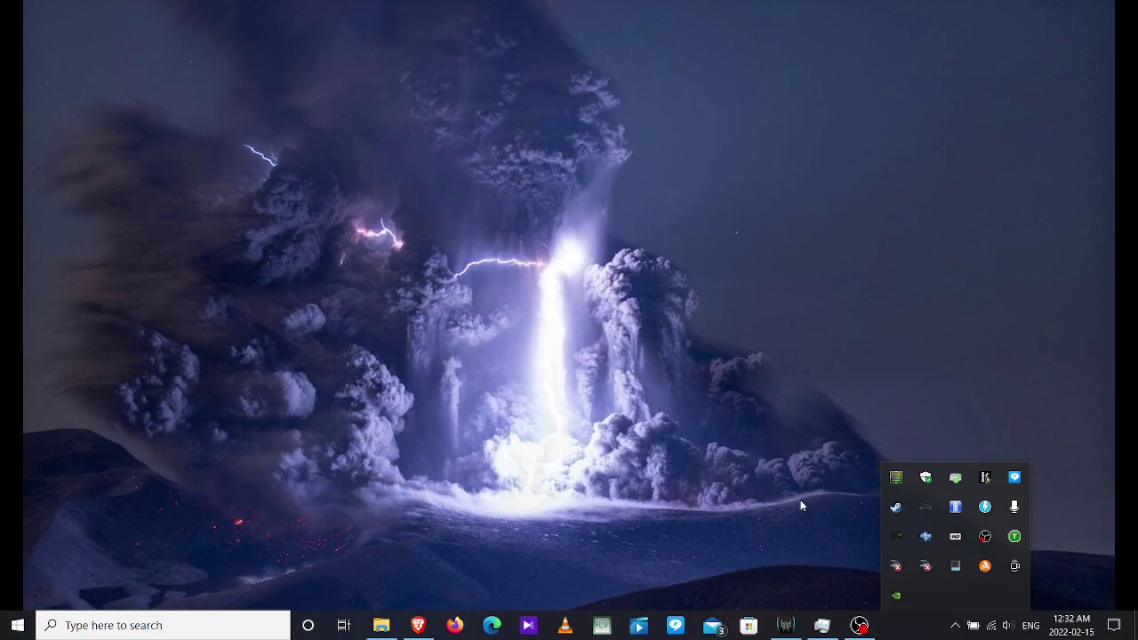
pyautogui.click(860, 628)
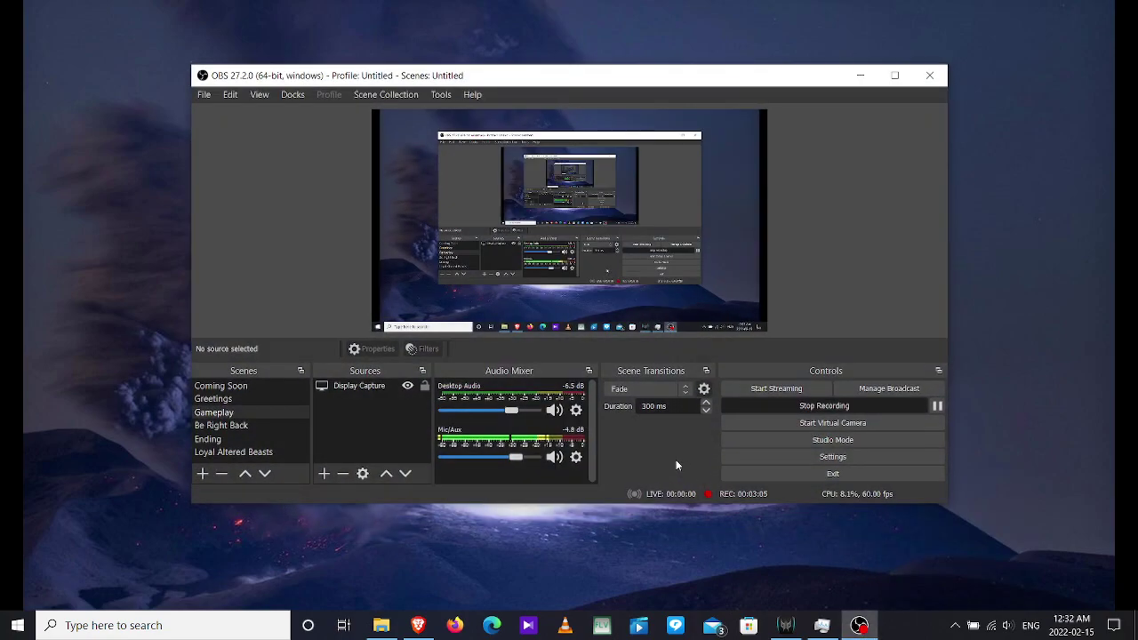